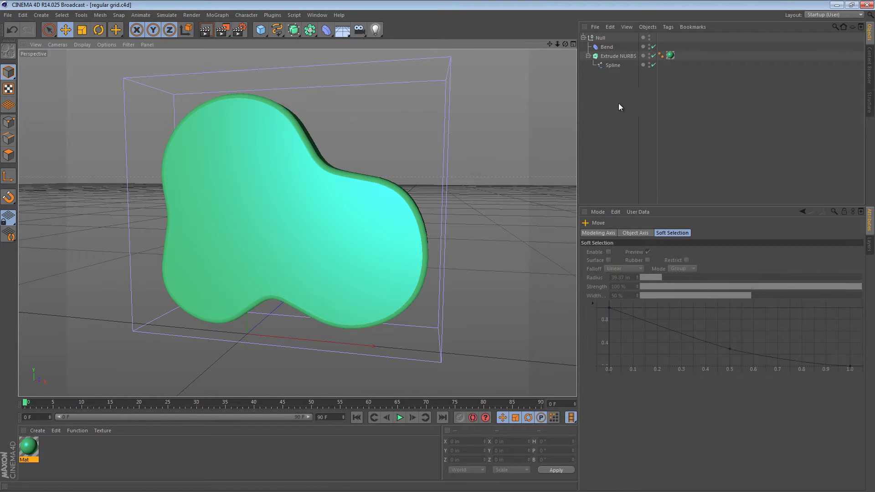
Move the spline's top outline point slightly down-left to Y 115.866 in, Z 43.648 in
click(615, 56)
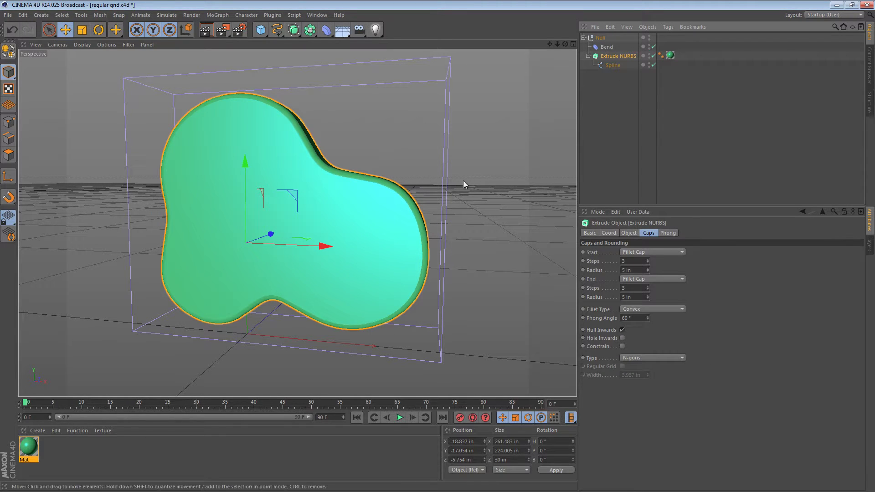
click(612, 65)
click(7, 121)
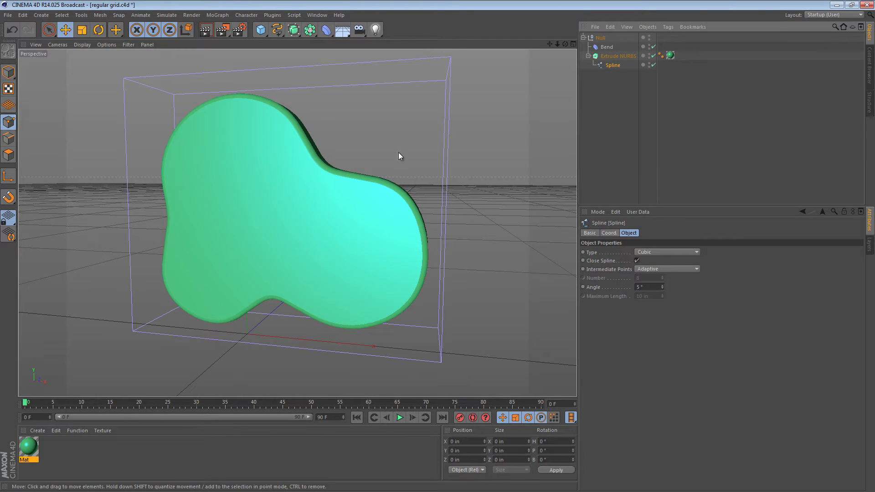
middle_click(312, 194)
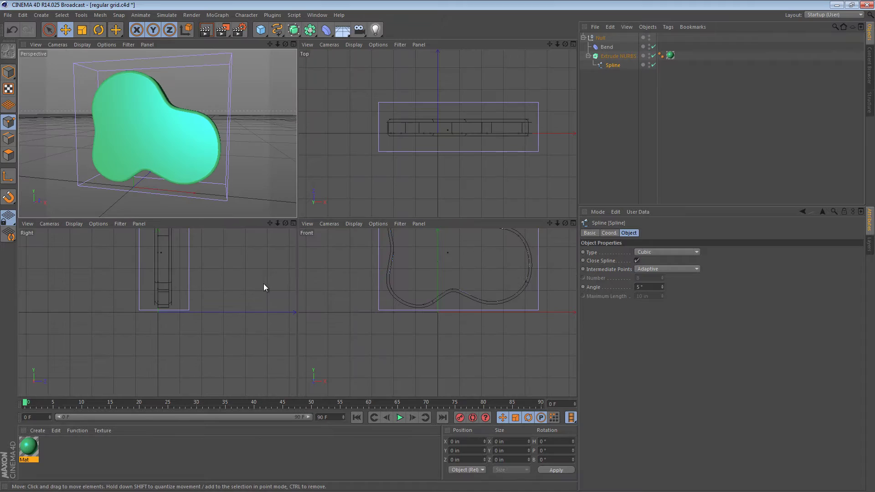
click(438, 263)
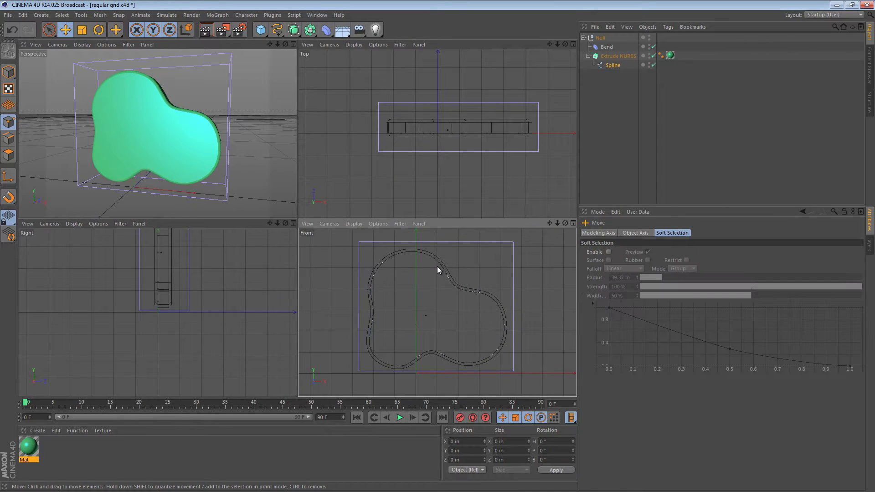
drag(449, 283, 445, 306)
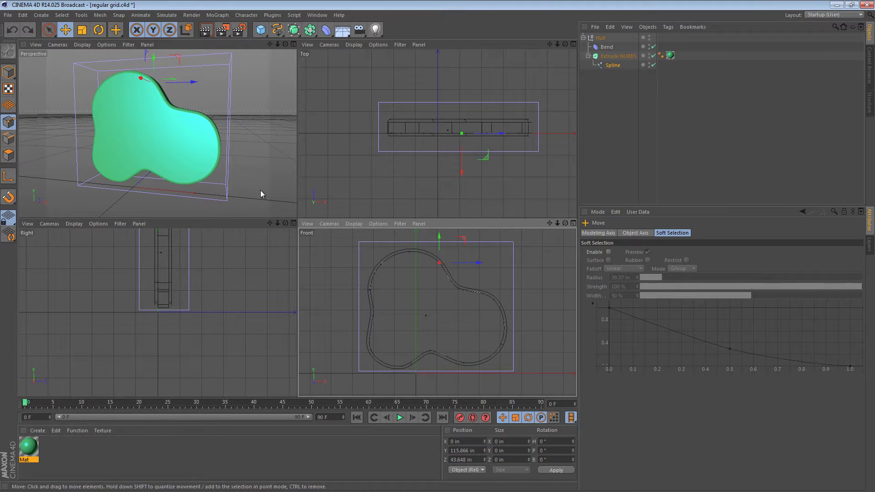
middle_click(206, 145)
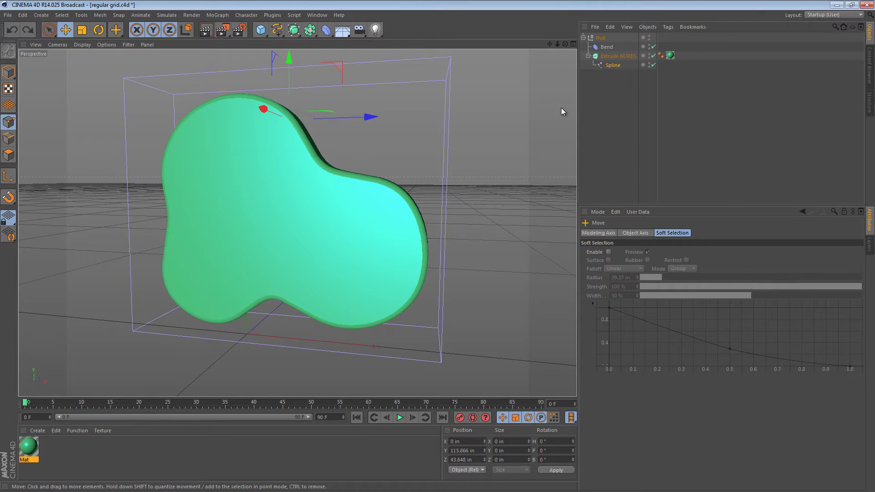
Select the Bend deformer in Model mode and raise its Strength to 94°
click(460, 127)
alt+drag(358, 160, 300, 286)
alt+drag(311, 170, 336, 205)
click(600, 47)
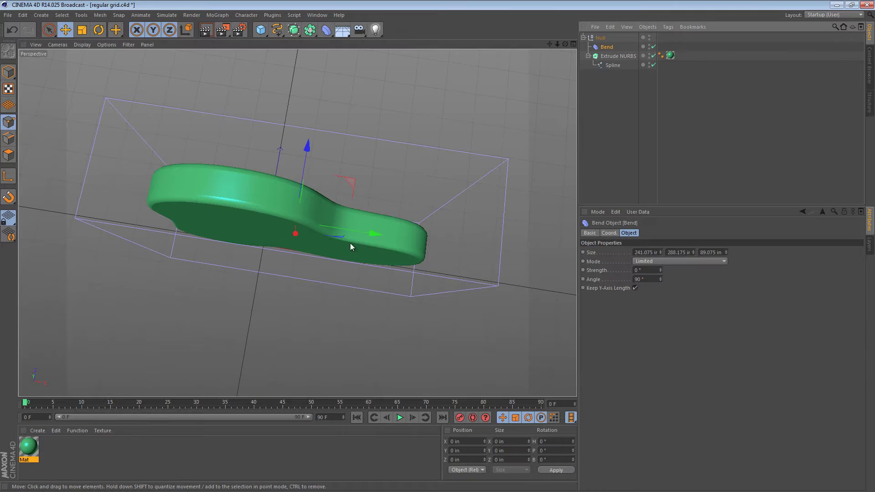
alt+drag(350, 243, 444, 251)
key(e)
click(11, 75)
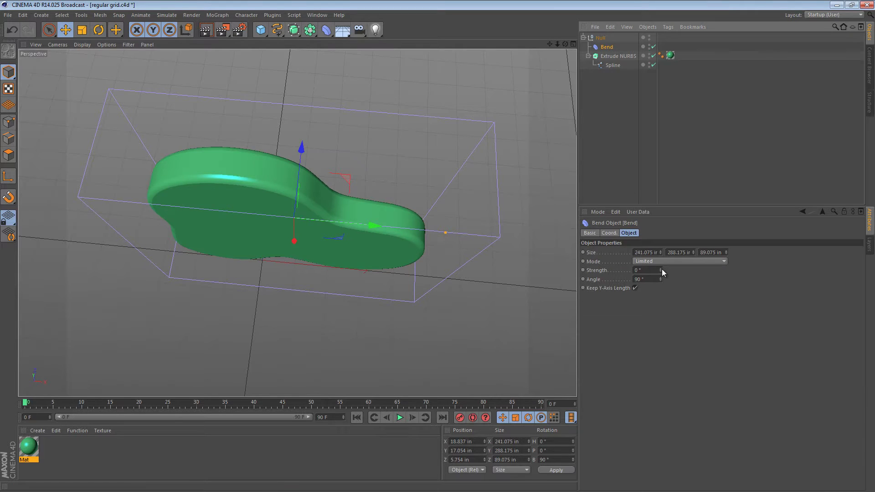
drag(661, 269, 662, 269)
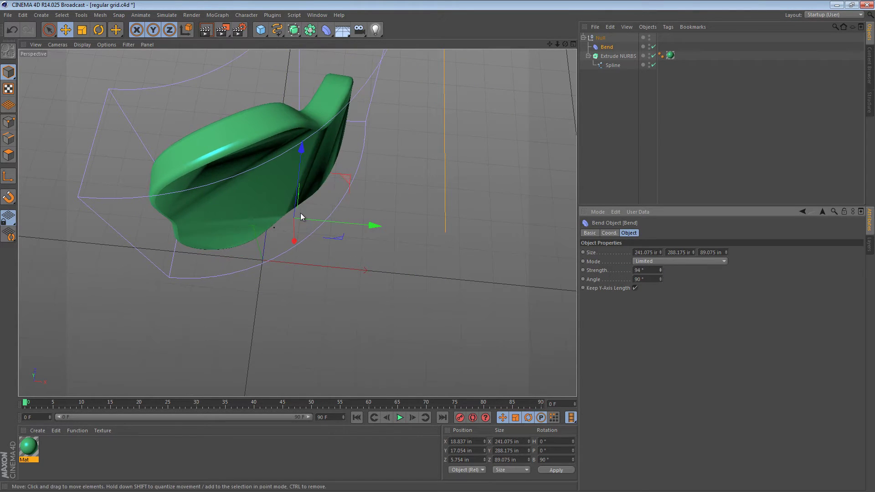
alt+drag(303, 160, 424, 207)
alt+drag(338, 246, 369, 243)
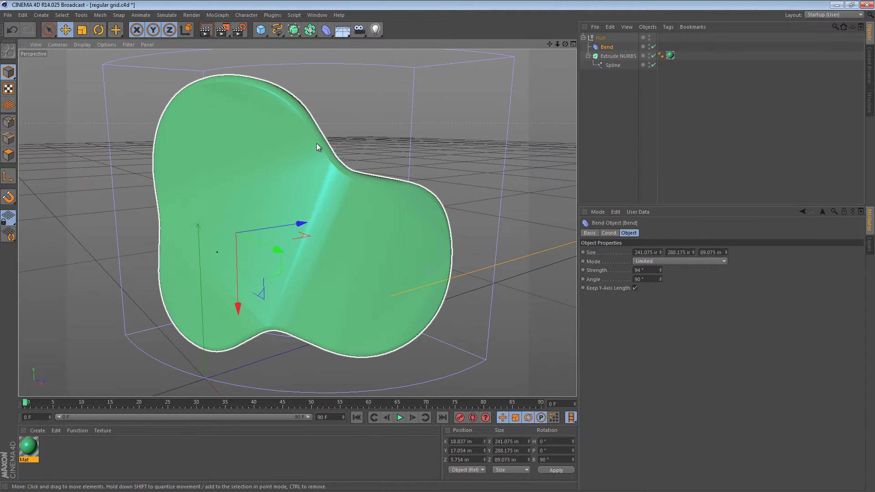
Switch the viewport display to Gouraud Shading (Lines)
key(n)
key(b)
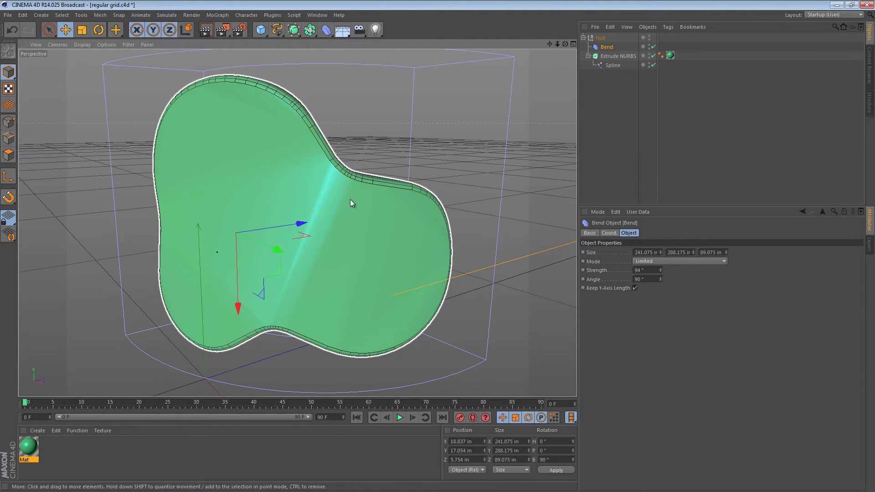
alt+drag(351, 203, 392, 235)
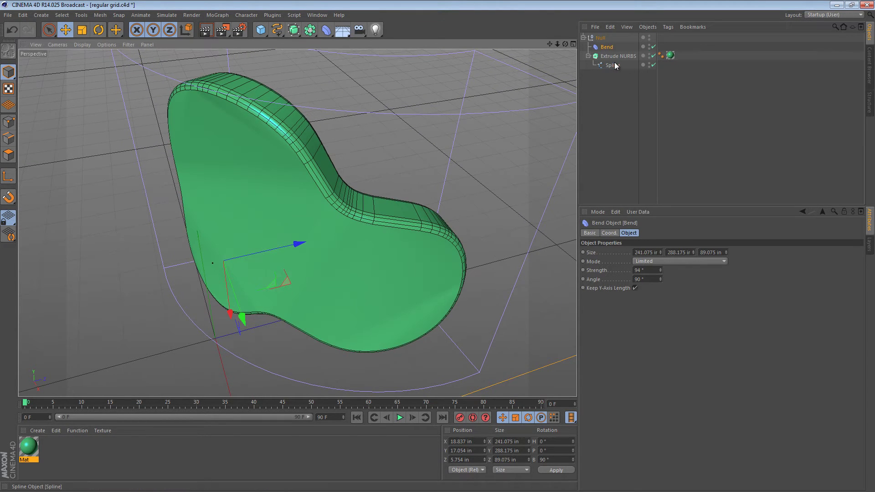
Set the spline's interpolation Angle to 10°
click(613, 65)
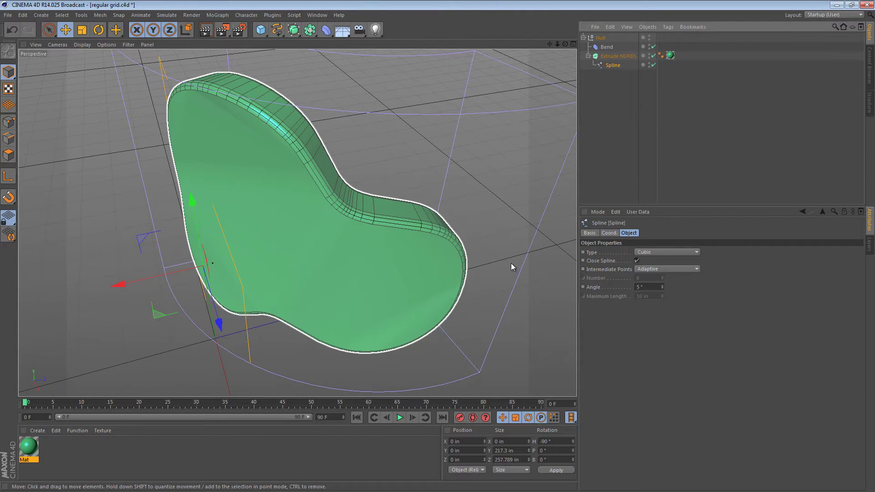
double_click(644, 288)
text(10)
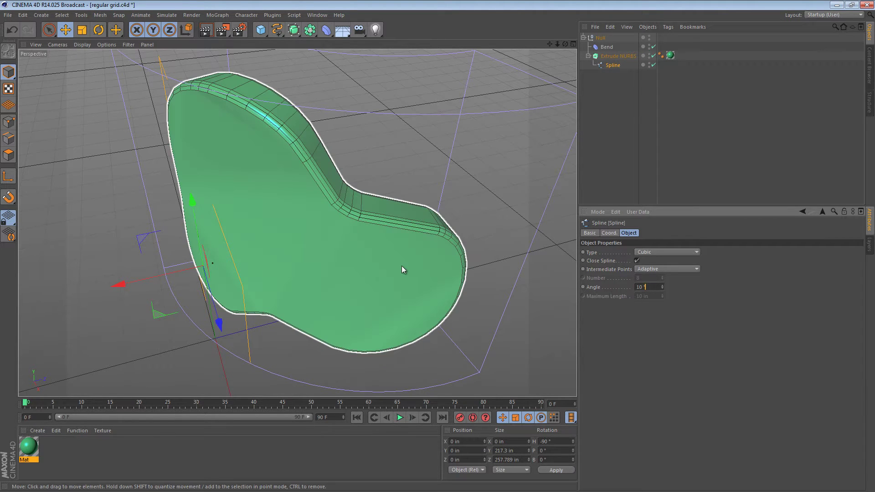
alt+drag(426, 259, 388, 215)
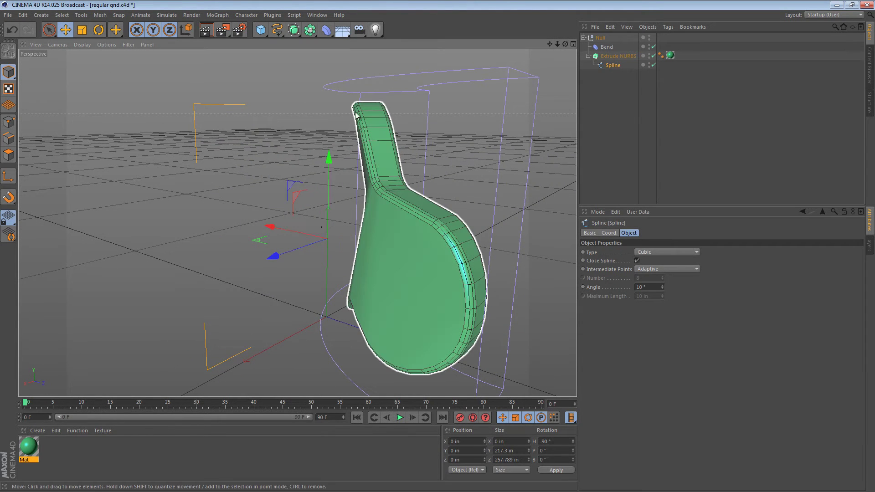
Change the Extrude NURBS cap Type to Triangles, then to Quadrangles
alt+drag(357, 352, 501, 228)
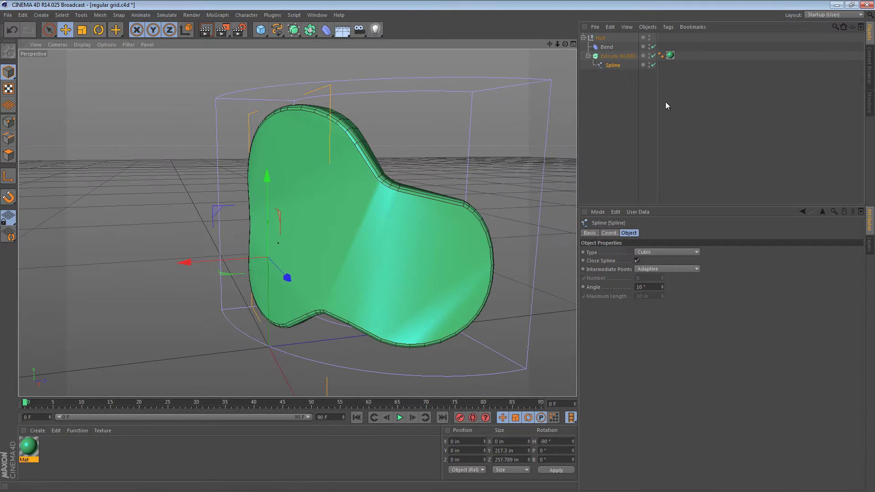
click(627, 56)
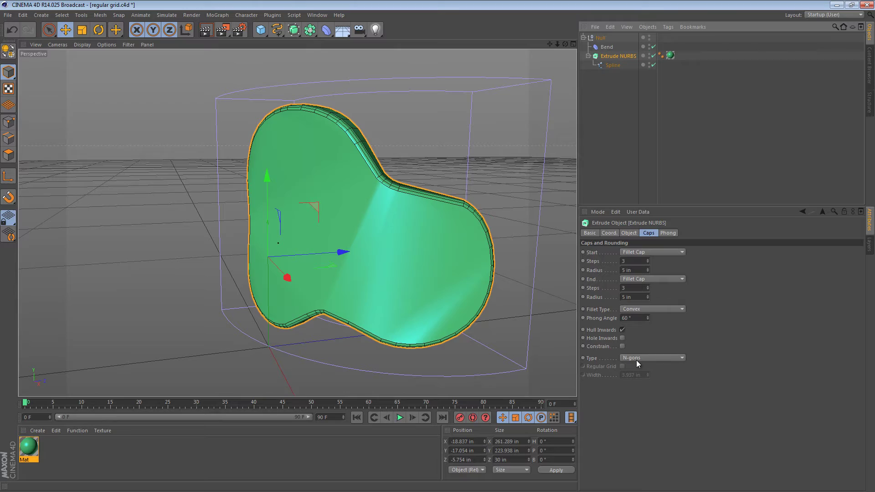
click(661, 358)
click(654, 370)
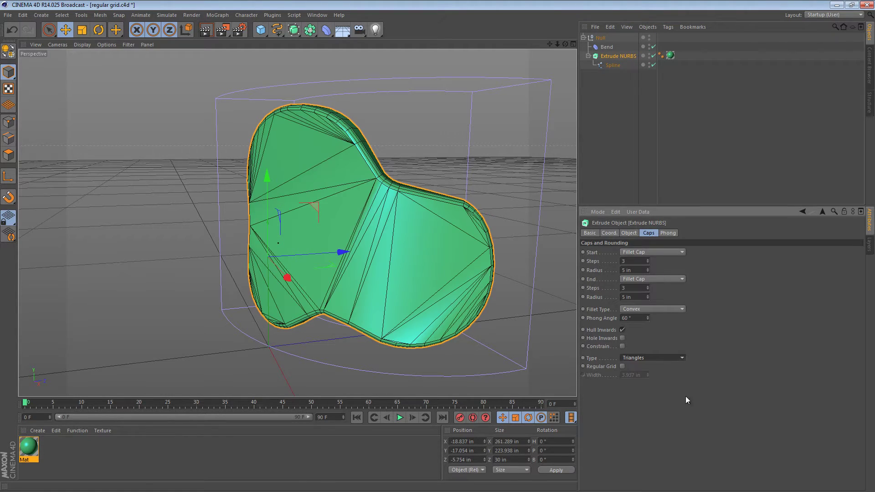
mouse_move(422, 248)
alt+mouse_down()
mouse_move(240, 235)
mouse_move(446, 246)
mouse_move(418, 243)
alt+mouse_up()
click(669, 357)
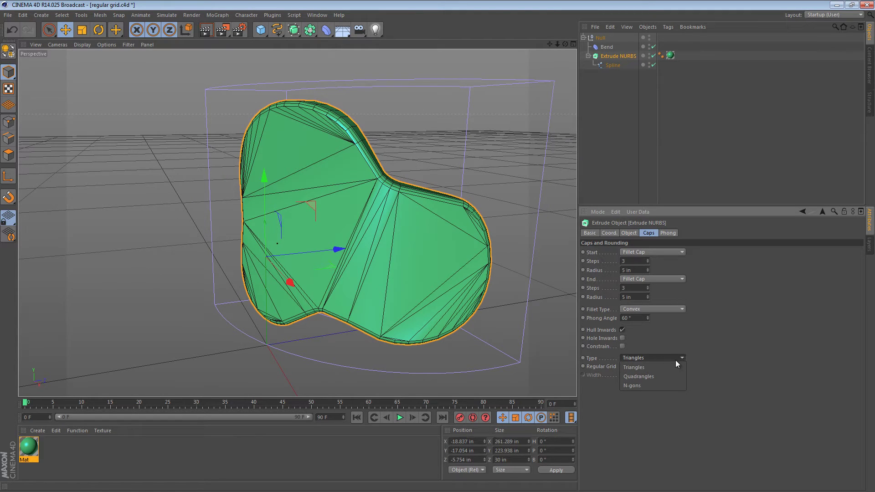
click(648, 357)
click(654, 358)
click(656, 379)
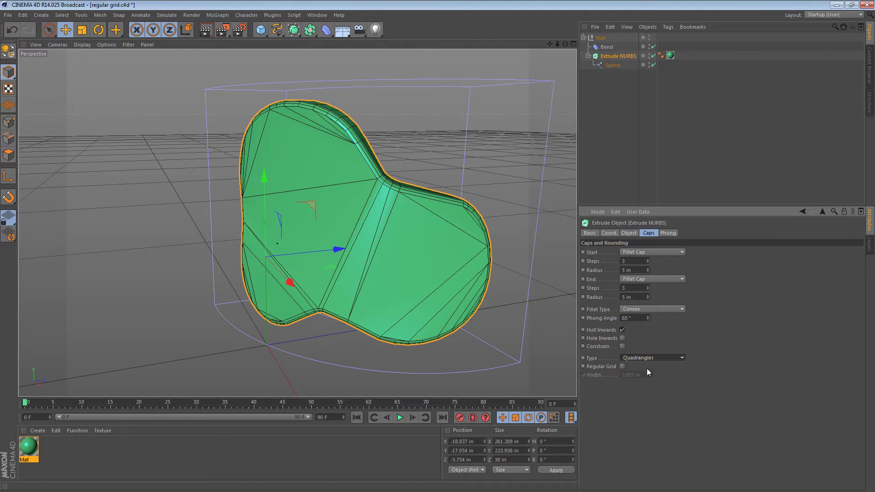
alt+drag(418, 276, 424, 234)
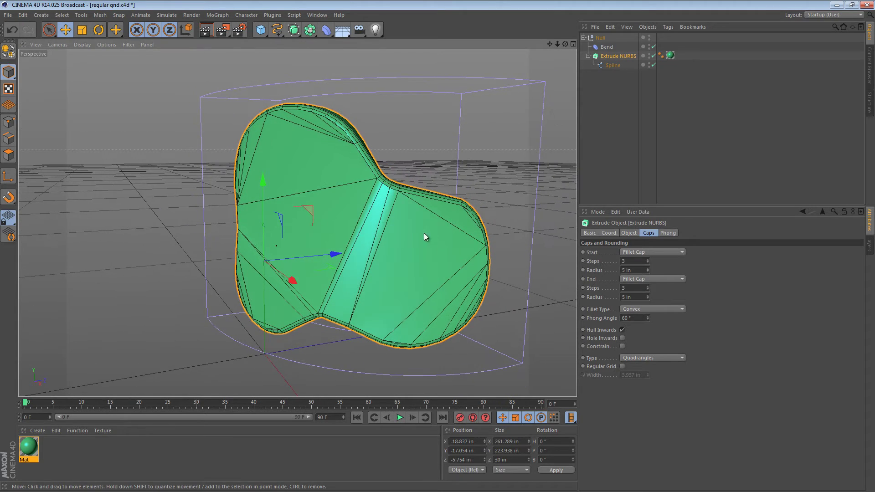
Enable Regular Grid on the extrusion caps for an even 3.937 in quad grid
click(622, 367)
alt+drag(423, 263, 472, 185)
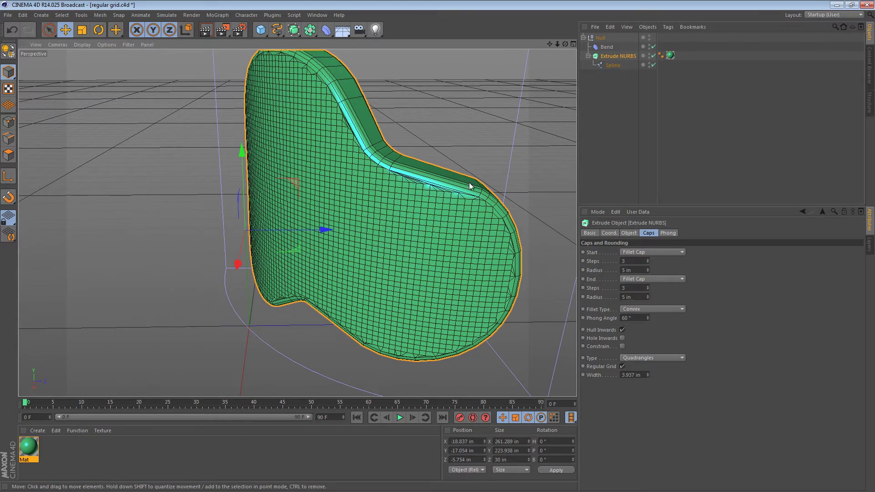
Set the spline's Intermediate Points to Subdivided, keeping Angle 10° and Maximum Length 10 in
click(613, 65)
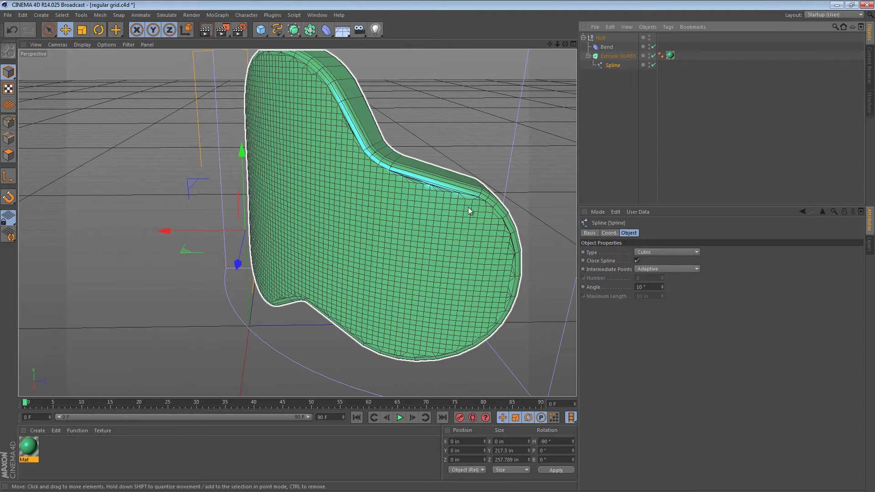
click(653, 269)
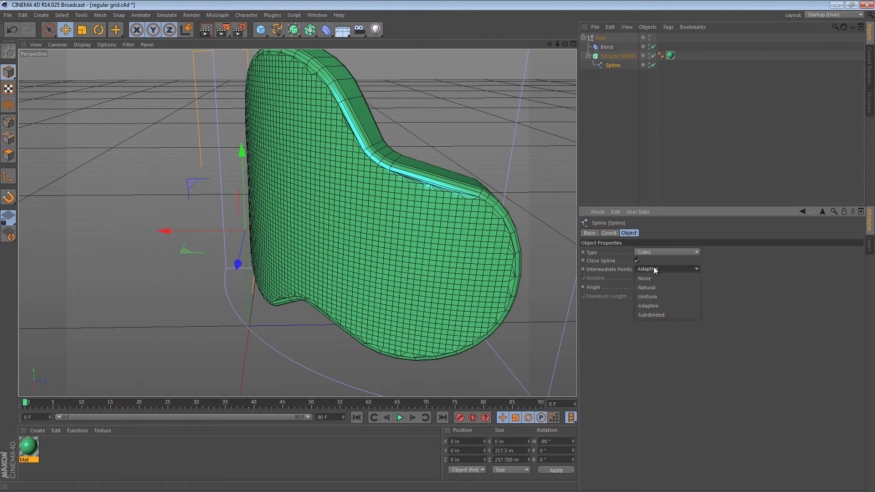
click(657, 318)
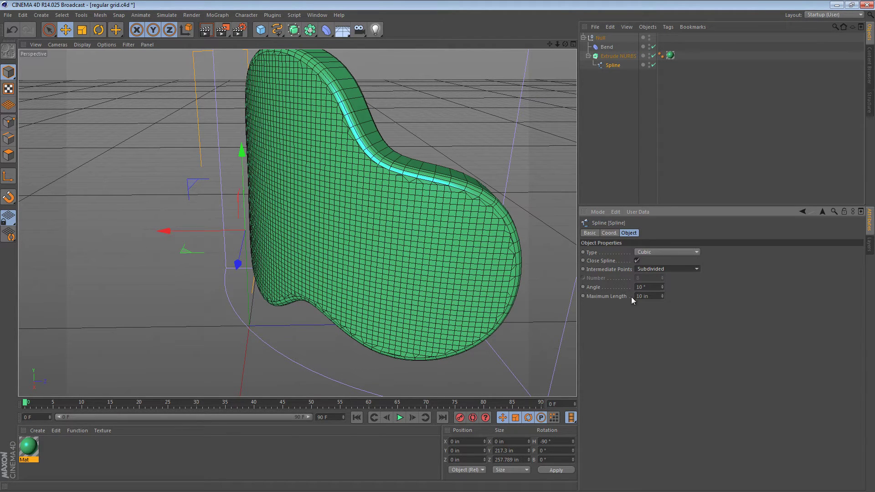
click(659, 285)
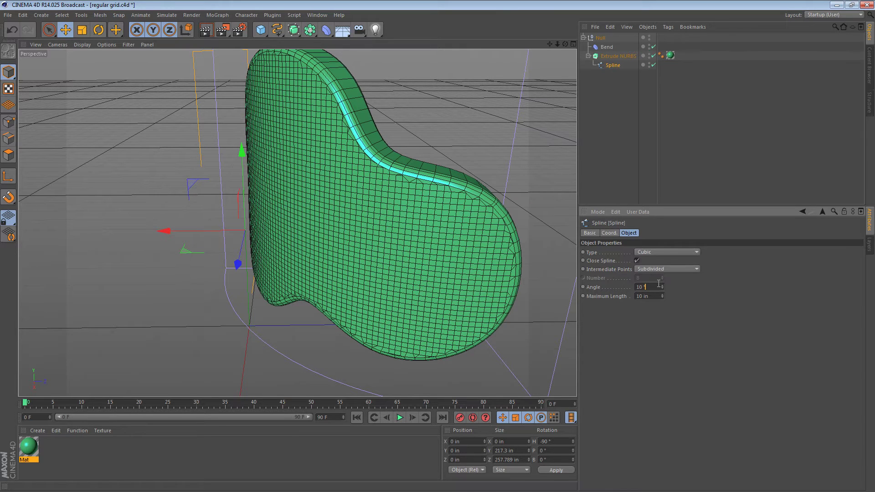
key(Tab)
click(681, 268)
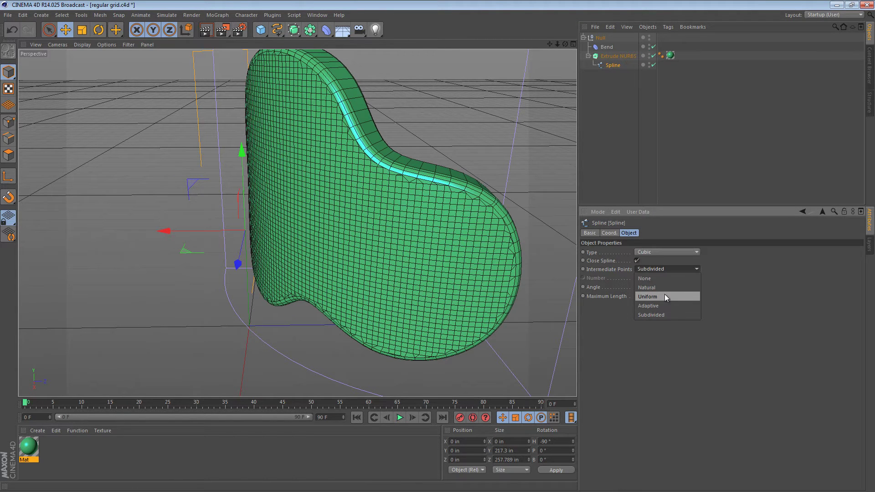
click(667, 316)
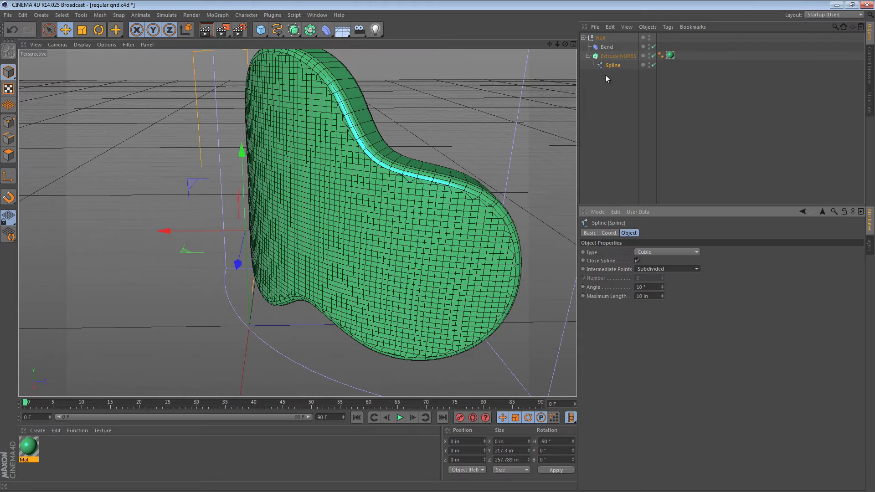
Set the Extrude NURBS cap grid Width to 10 in
click(612, 55)
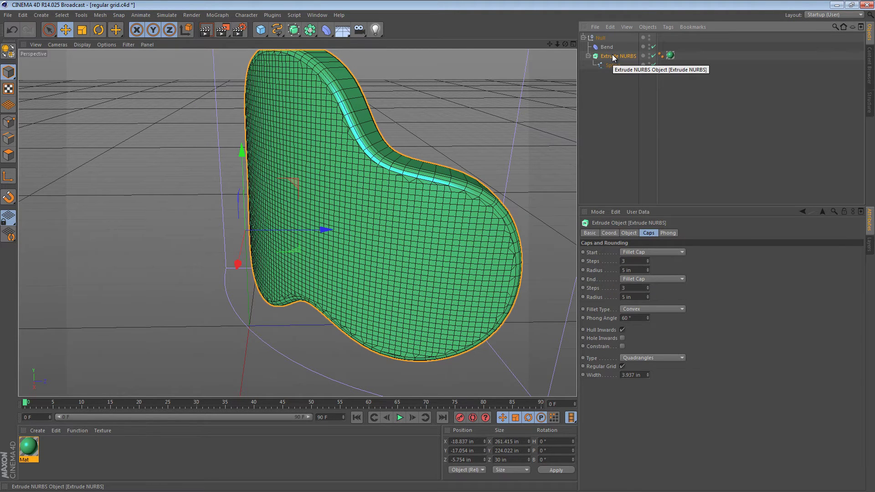
click(636, 374)
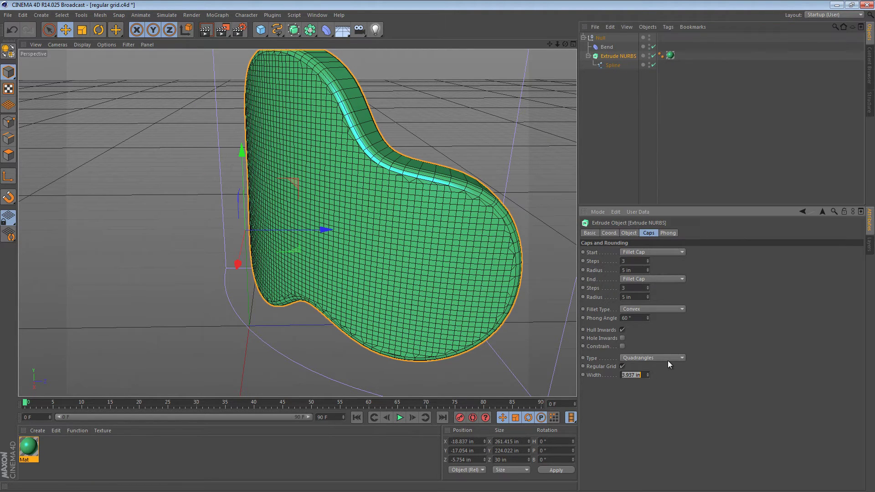
text(10)
key(Return)
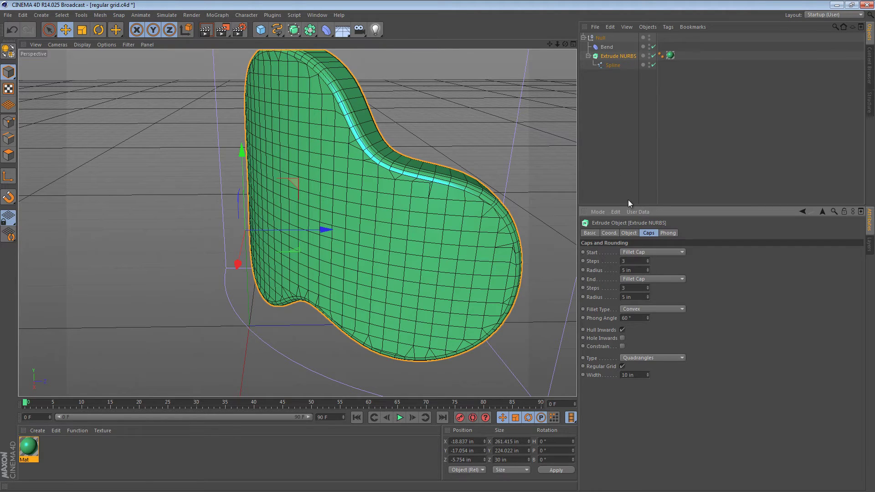
Deselect everything and switch the display to plain Gouraud Shading
click(588, 133)
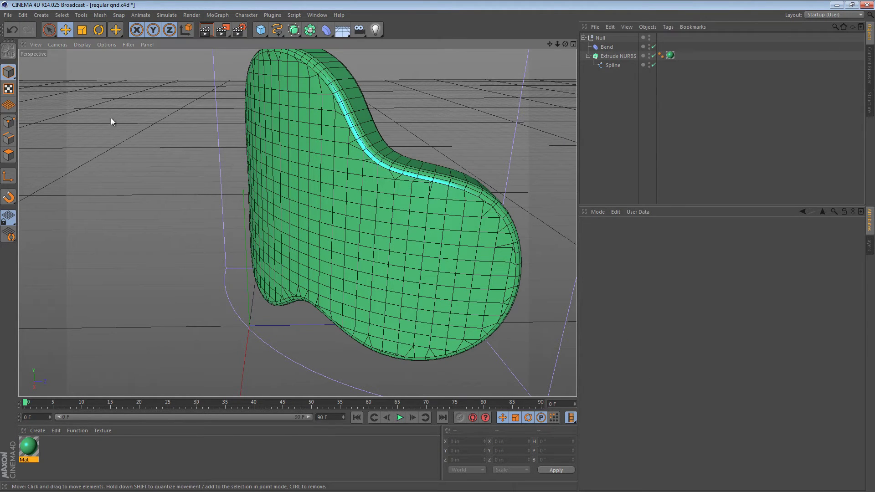
key(n)
key(a)
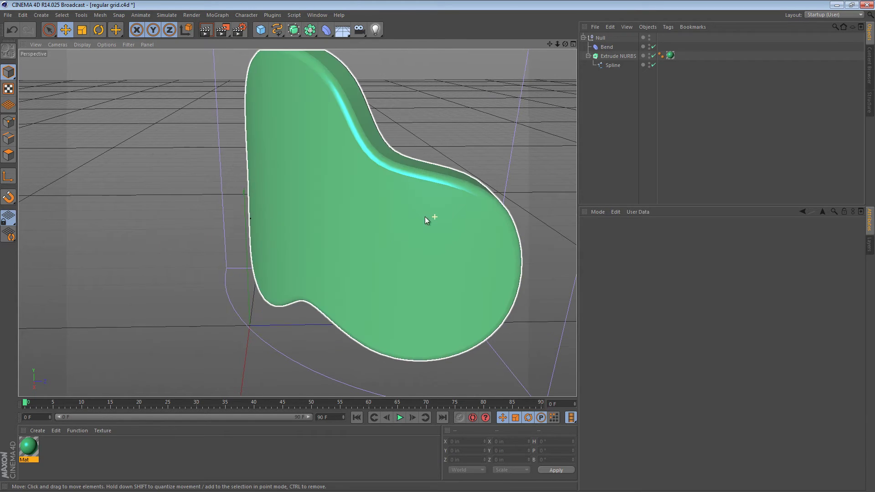
scroll(425, 216, down, 2)
alt+drag(345, 223, 333, 164)
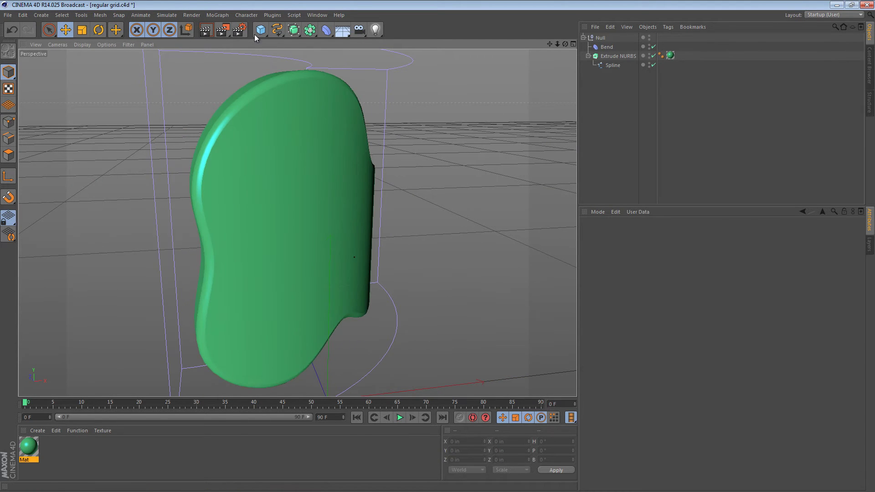
click(242, 15)
click(242, 15)
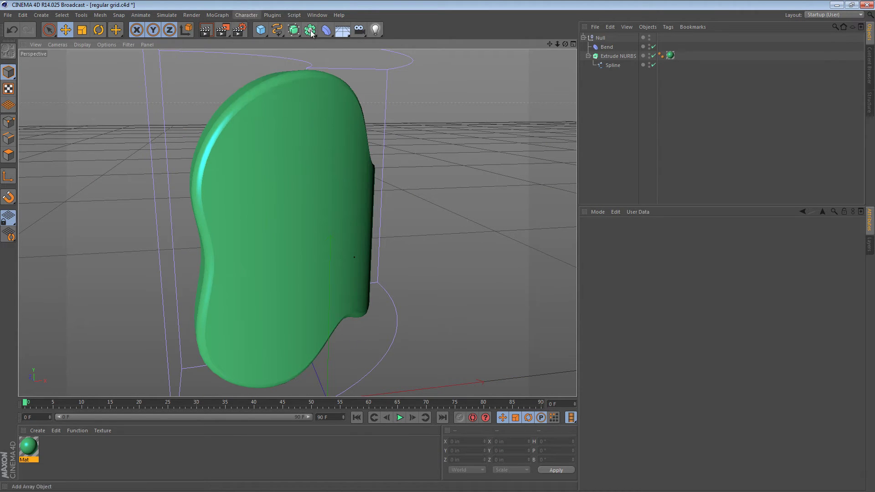
click(310, 29)
click(413, 59)
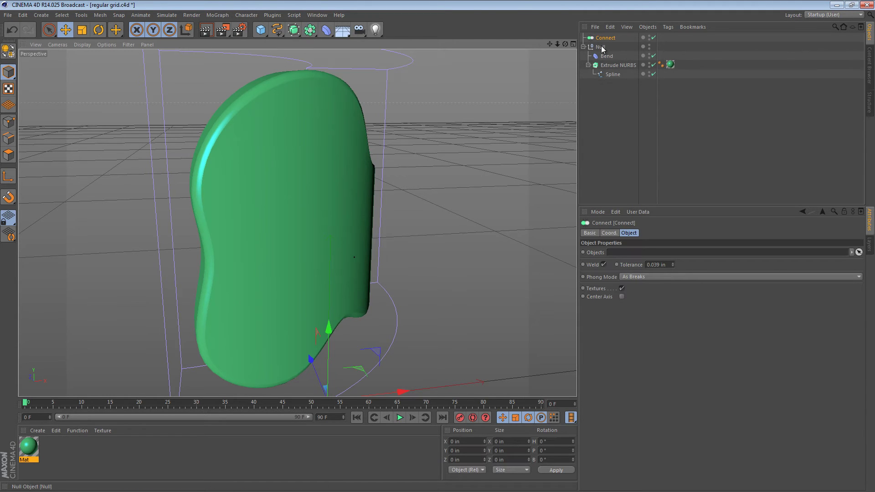
drag(602, 49, 605, 38)
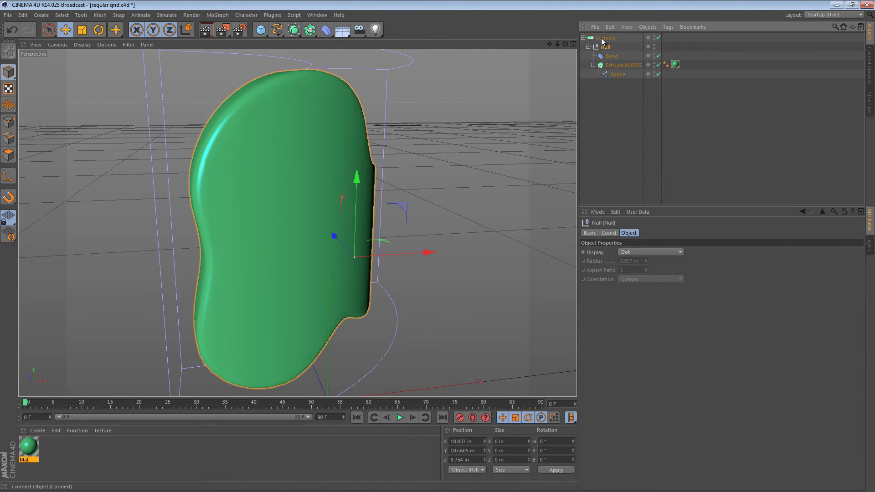
alt+drag(346, 115, 456, 146)
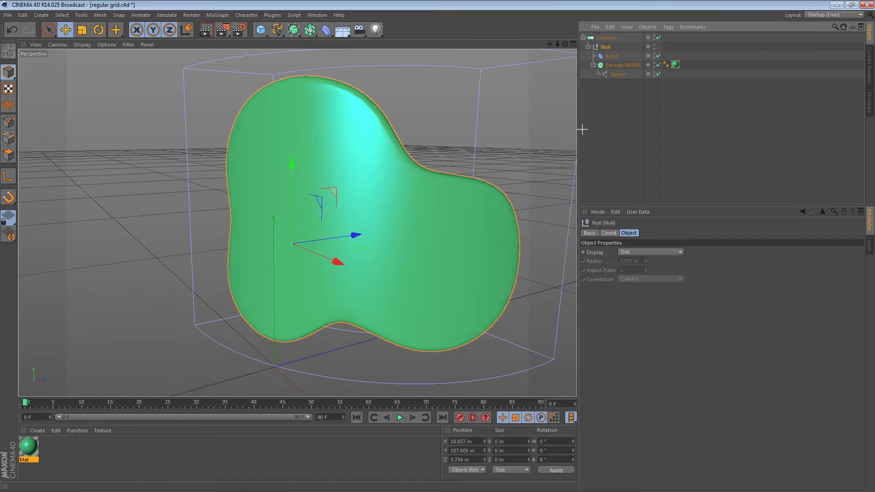
click(474, 152)
alt+drag(511, 158, 485, 178)
key(e)
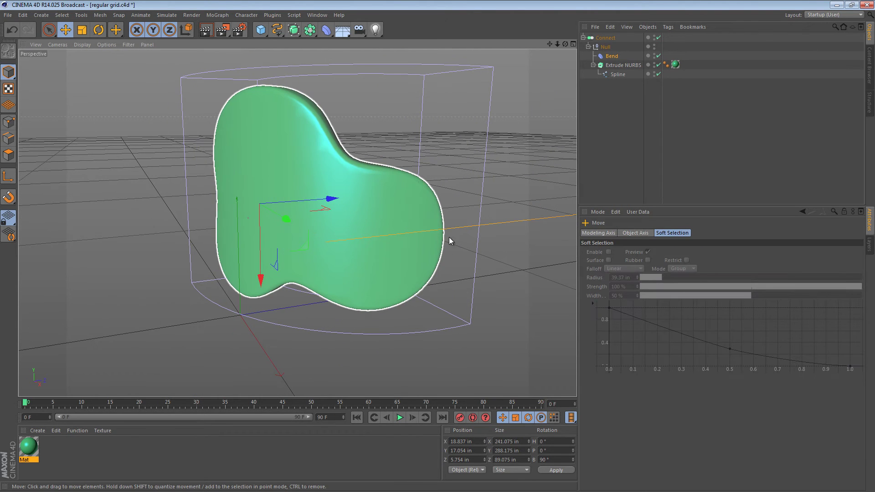
click(605, 37)
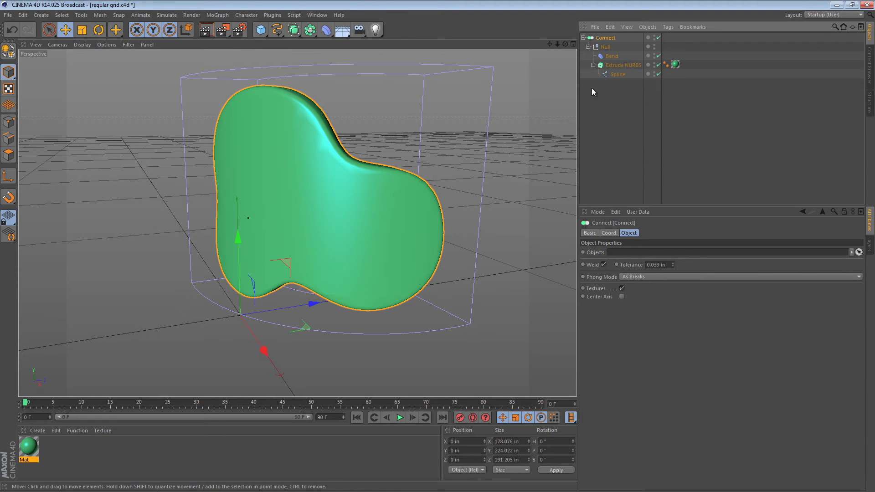
key(Delete)
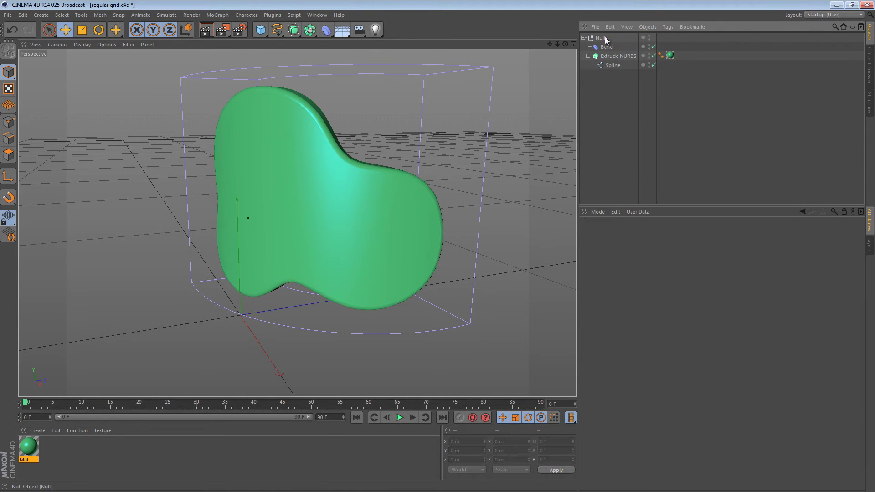
Select the Null group, then the Spline to show its Subdivided 10° / 10 in settings
click(605, 39)
scroll(305, 196, up, 5)
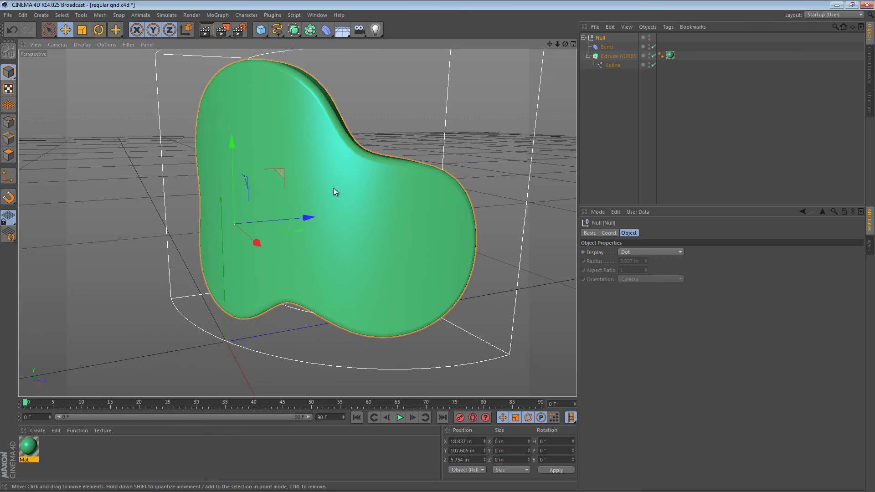
mouse_move(334, 191)
alt+mouse_down()
mouse_move(331, 203)
mouse_move(289, 197)
mouse_move(382, 203)
mouse_move(364, 139)
mouse_move(261, 178)
mouse_move(370, 195)
mouse_move(422, 187)
mouse_move(365, 199)
mouse_move(344, 188)
alt+mouse_up()
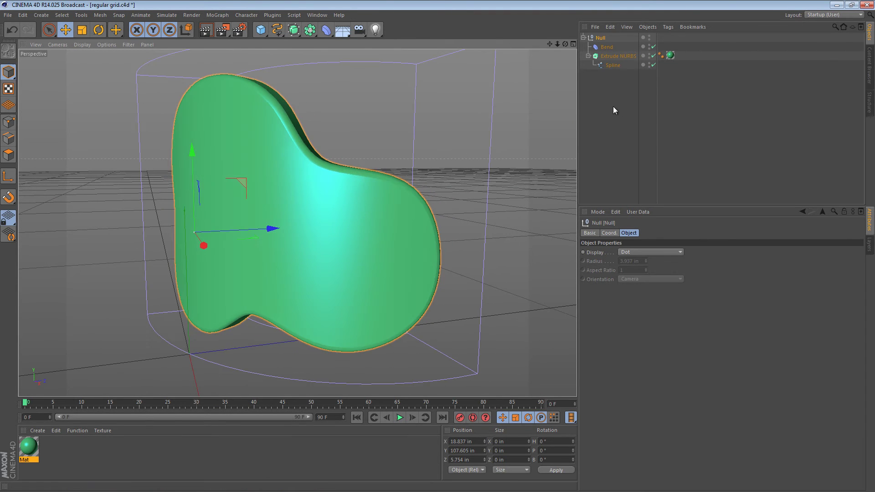
click(613, 65)
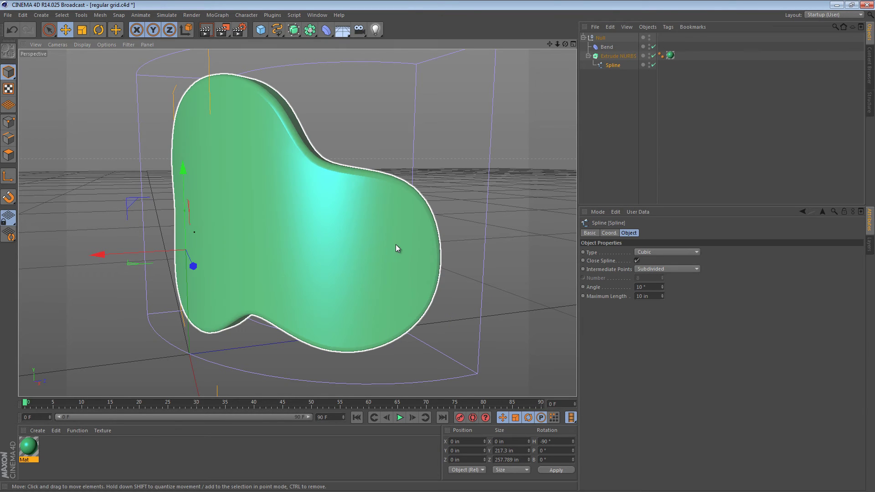
Turn on Gouraud Shading (Lines) and set the spline Angle to 5°
key(n)
key(b)
scroll(353, 190, up, 5)
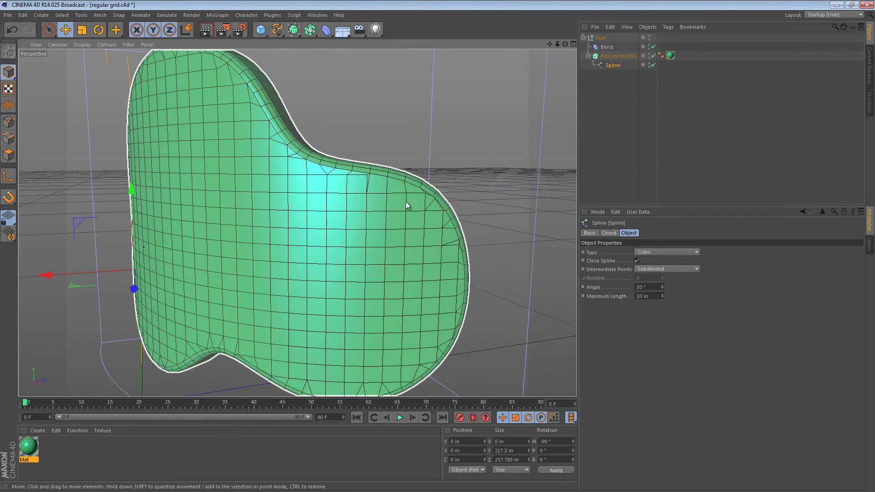
click(651, 287)
text(5)
key(Return)
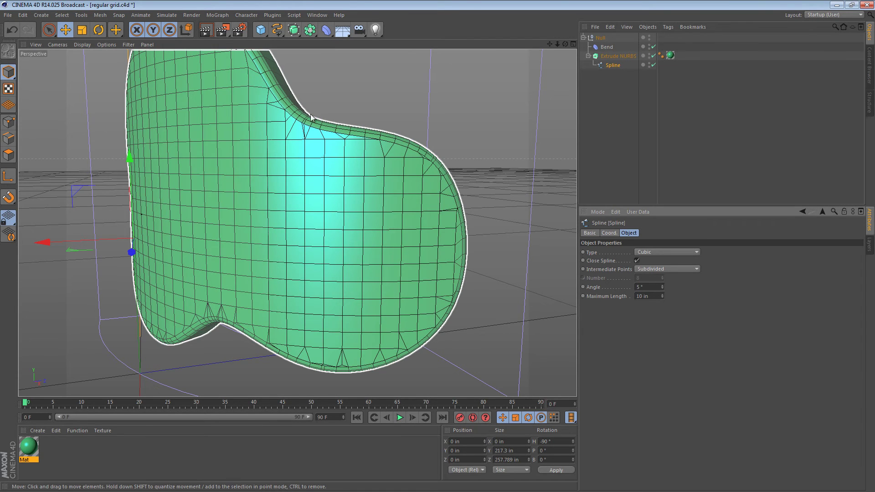
Set the extrusion's cap grid Width to 5 in
key(e)
click(616, 56)
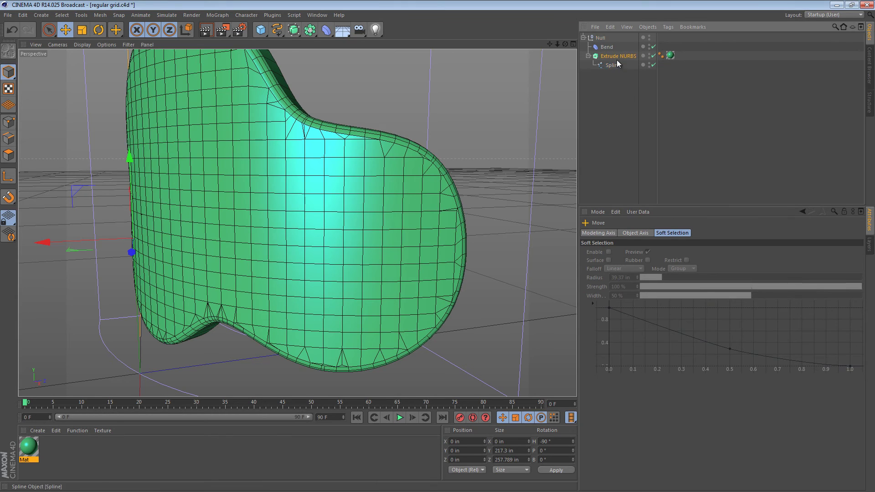
click(643, 374)
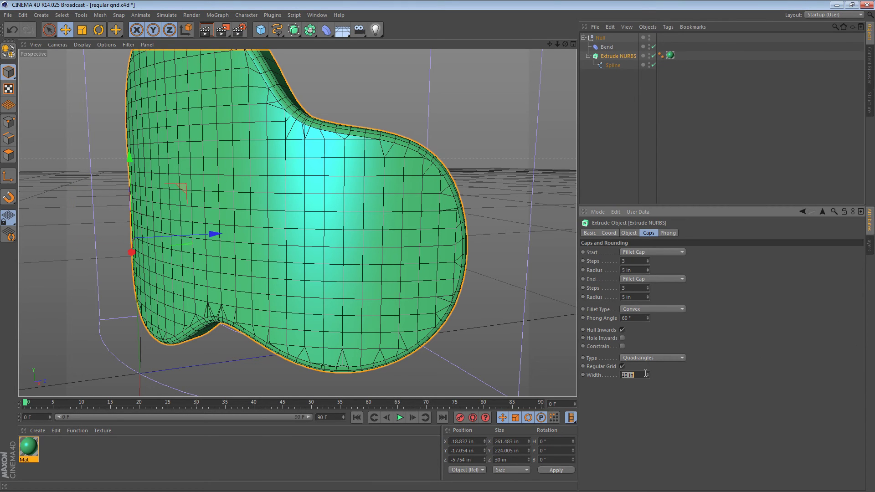
text(5)
key(Return)
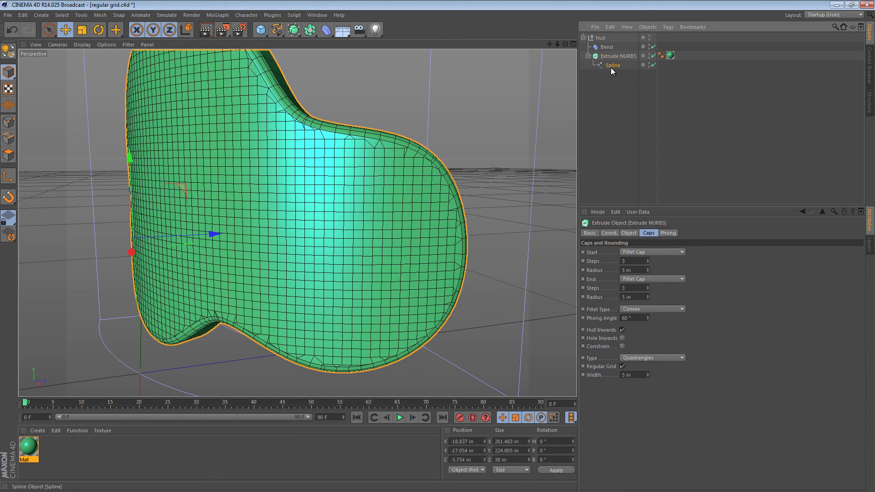
Set the spline's Maximum Length to 5 in
click(611, 66)
click(653, 297)
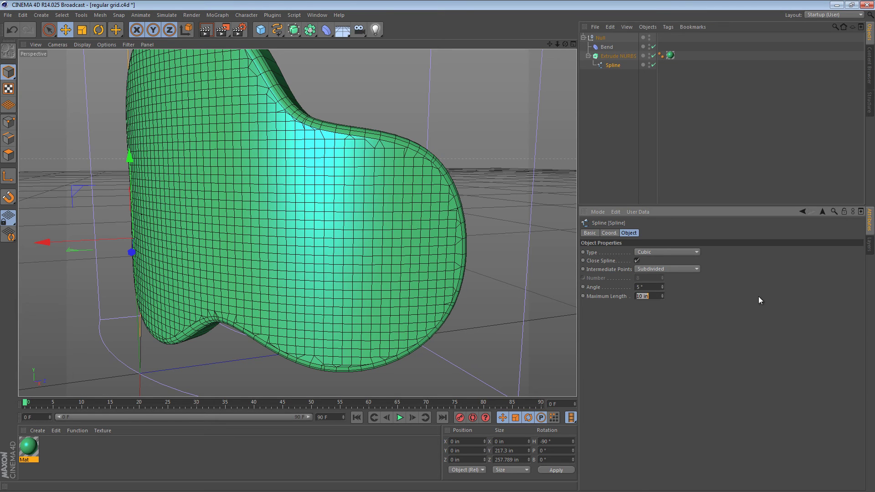
text(5)
key(Return)
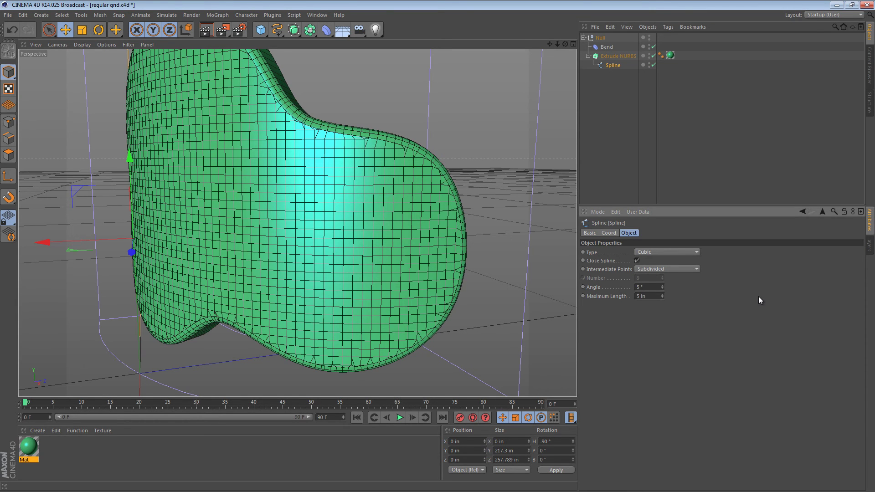
click(614, 128)
alt+drag(388, 160, 374, 198)
click(250, 303)
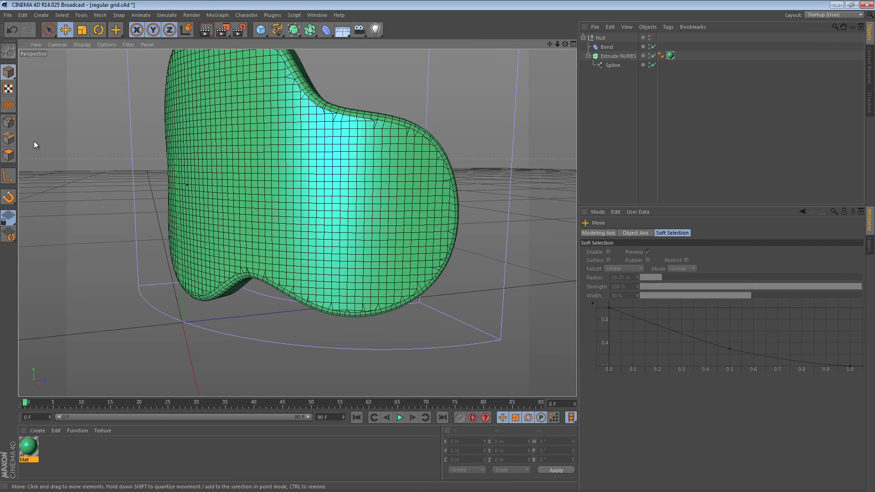
click(9, 73)
scroll(433, 208, down, 3)
alt+drag(372, 190, 361, 212)
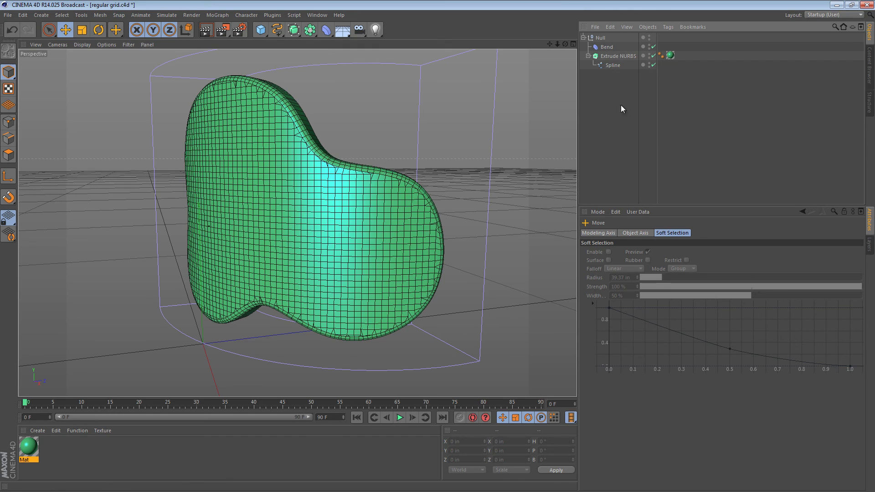
click(619, 56)
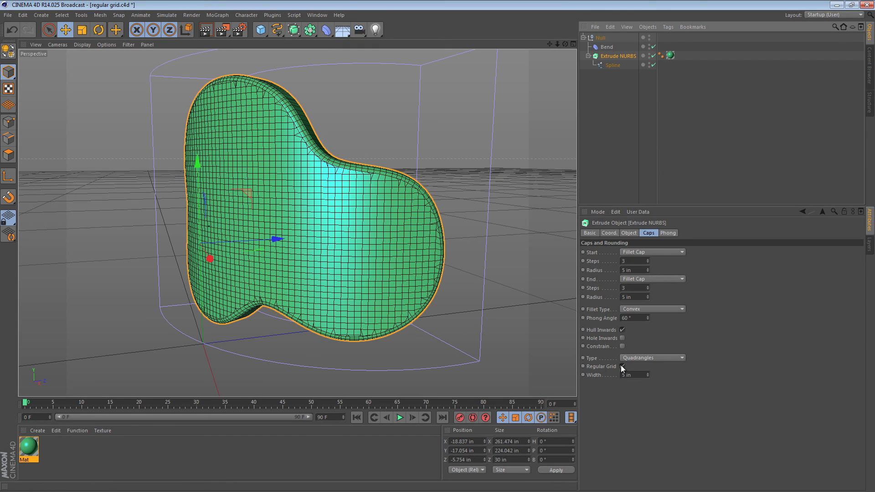
click(615, 65)
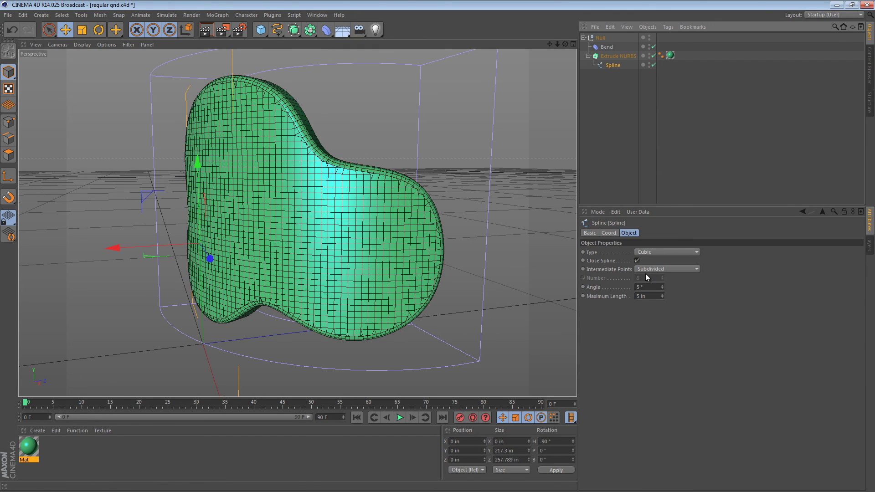
click(589, 102)
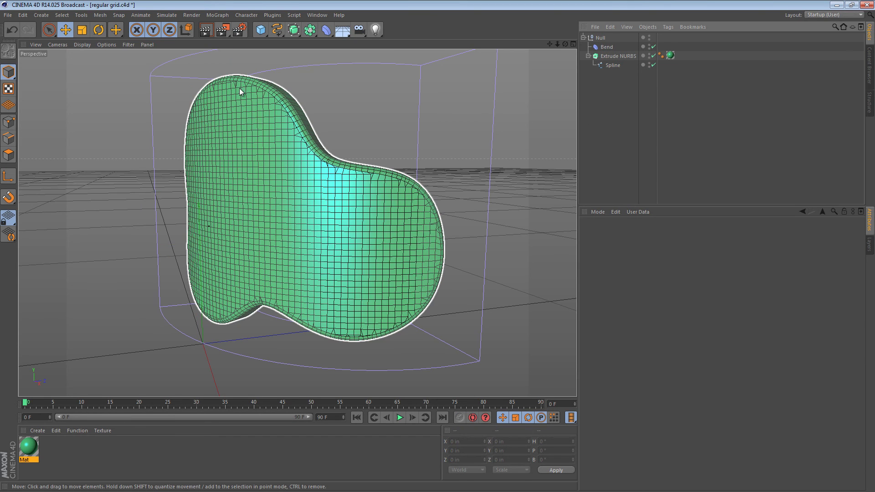
alt+drag(239, 88, 278, 207)
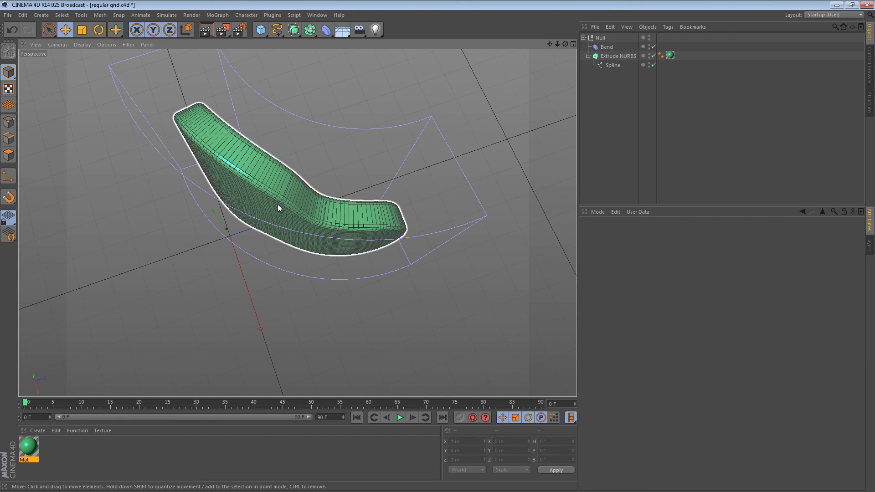